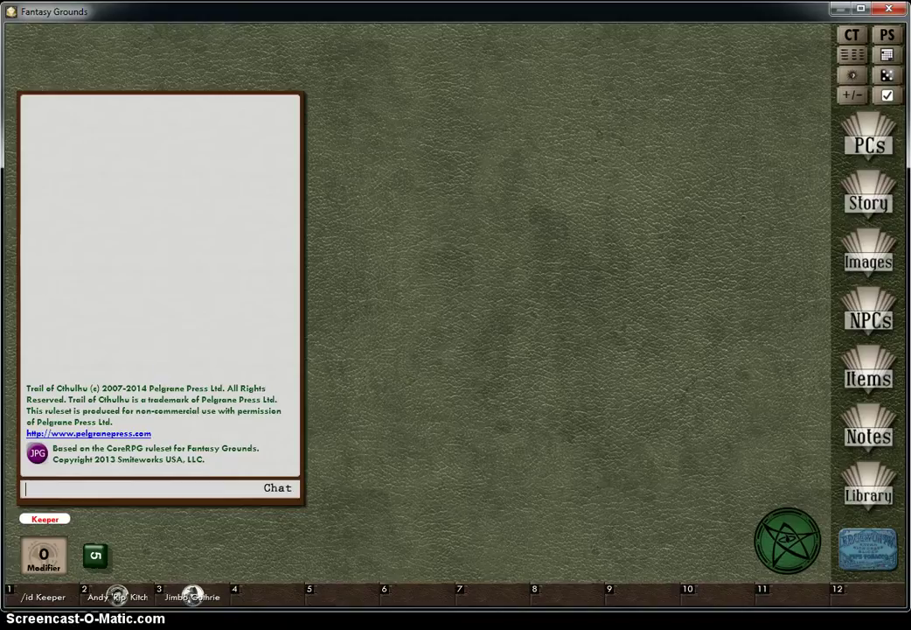
# Open the Author investigator's character sheet and set both the Elec Repair rating and pool to 4.
pyautogui.doubleClick(117, 596)
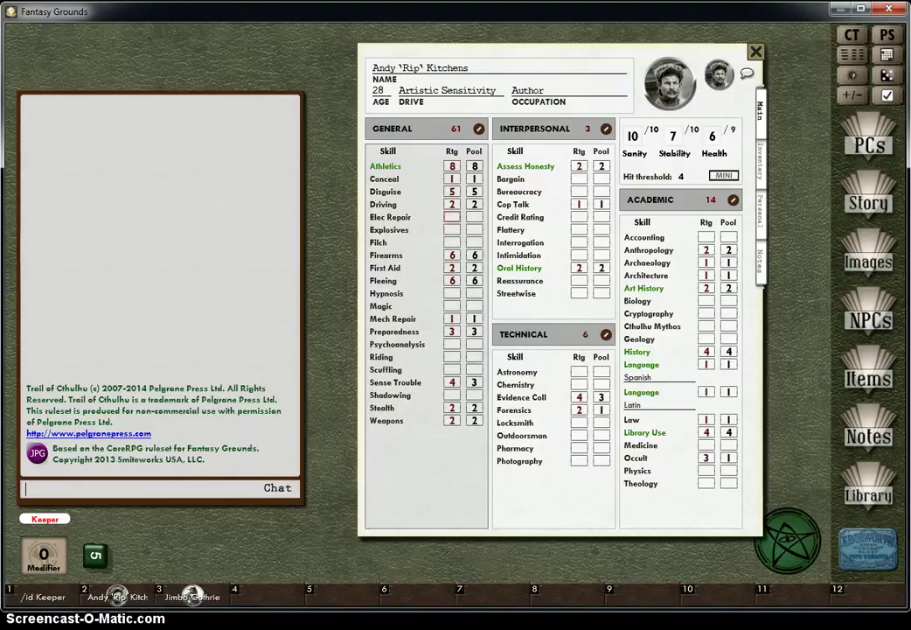
pyautogui.write('2')
pyautogui.press('ctrl')
pyautogui.scroll(-2, 452, 217)
pyautogui.scroll(1, 452, 217)
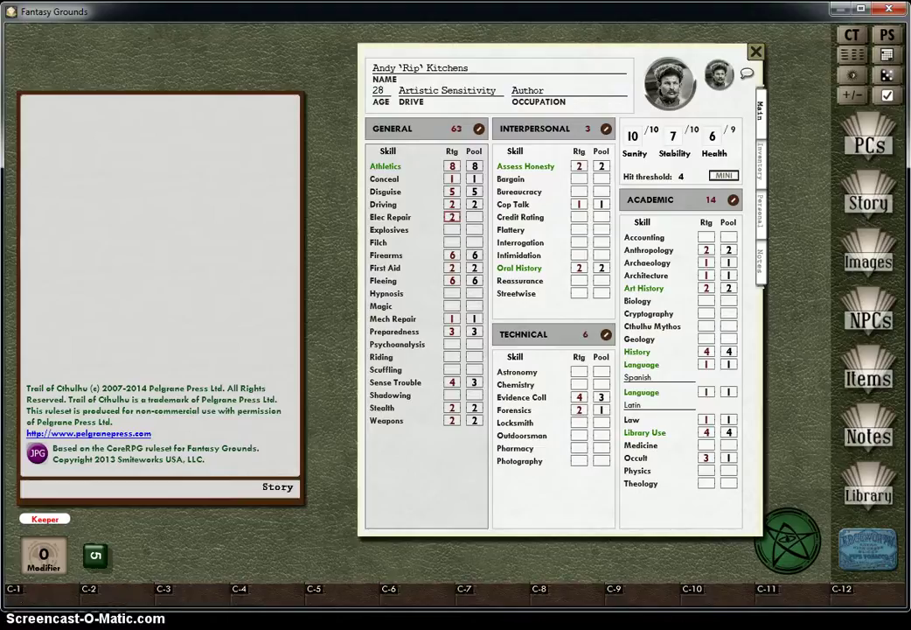
pyautogui.scroll(3, 452, 217)
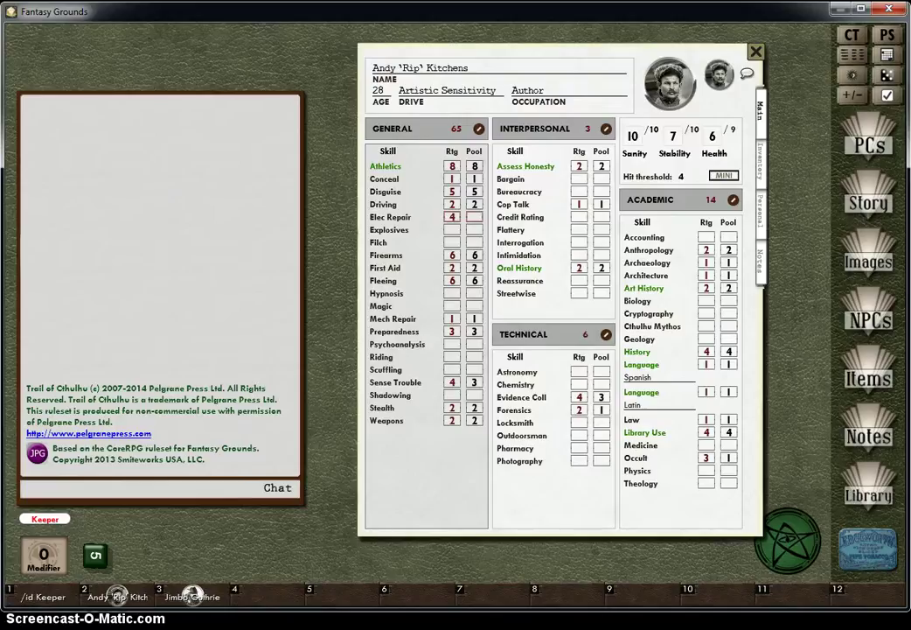
pyautogui.scroll(4, 474, 217)
# Add a new skill named Textual Analysis to the Academic skill list.
pyautogui.rightClick(671, 506)
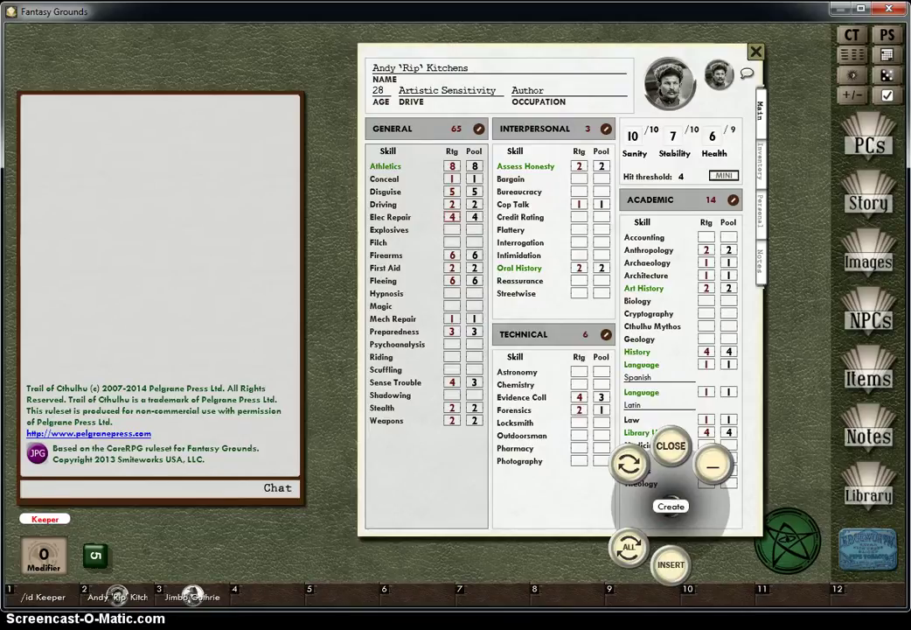
pyautogui.click(671, 505)
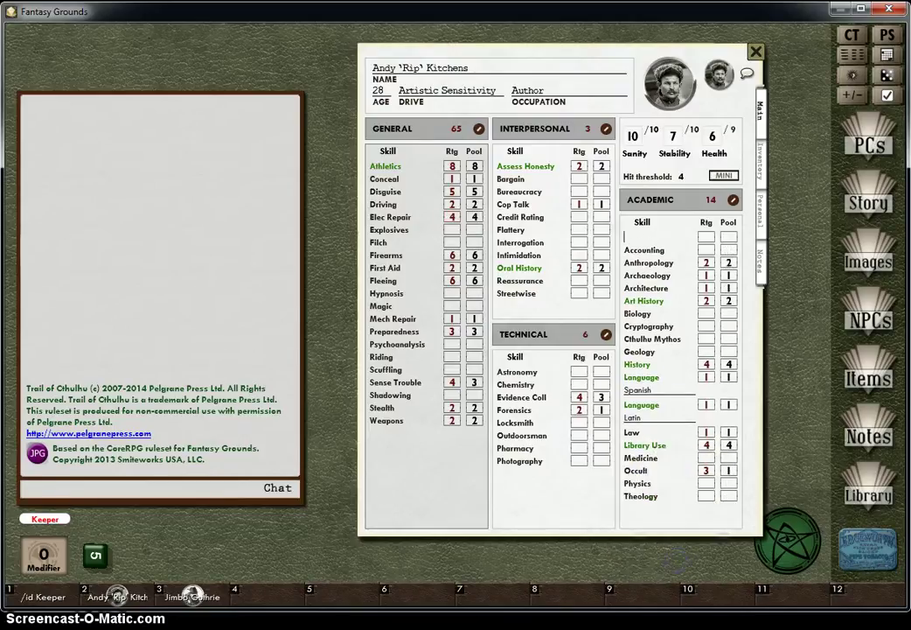
pyautogui.write('T')
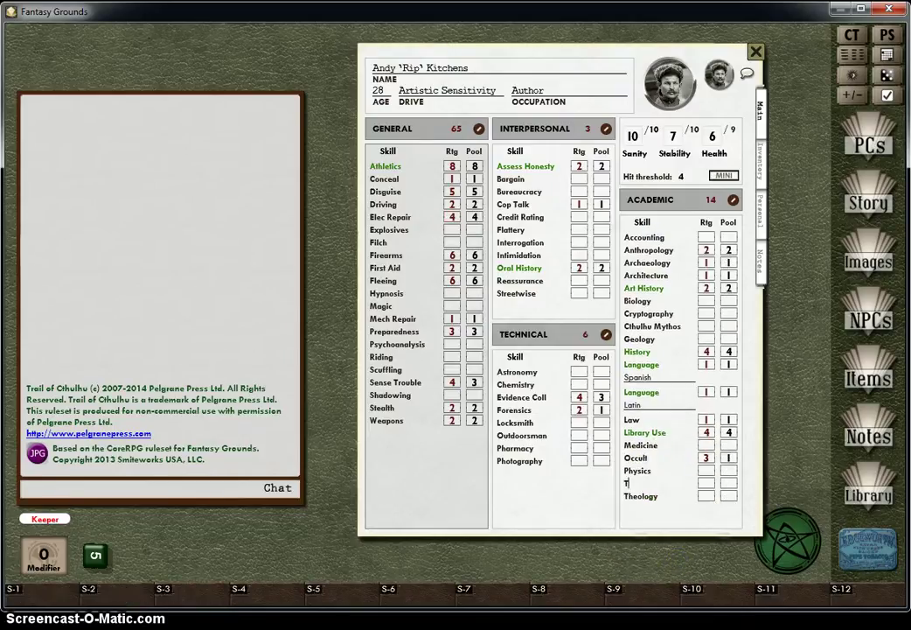
pyautogui.write('extual')
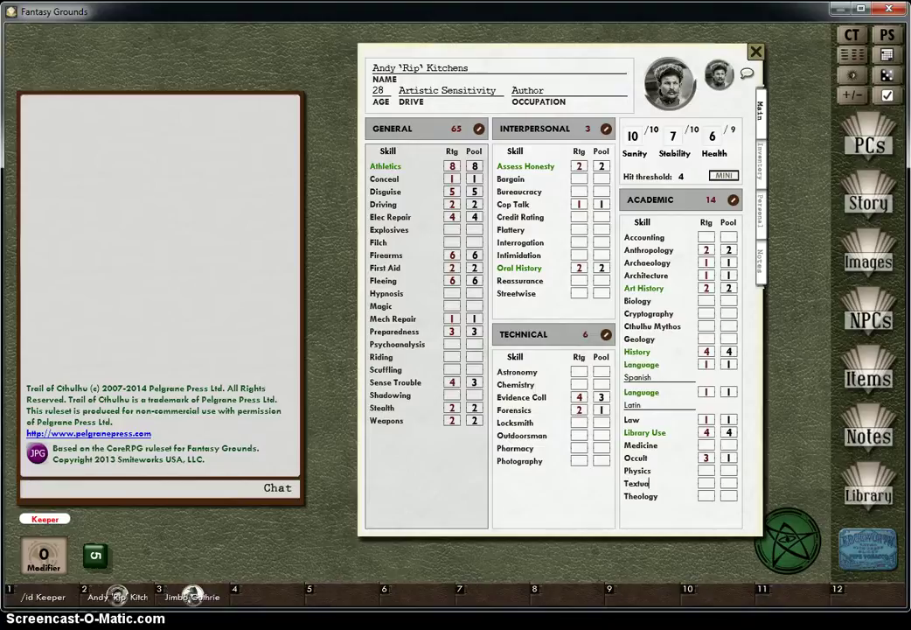
pyautogui.write(' Analysis')
pyautogui.press('Tab')
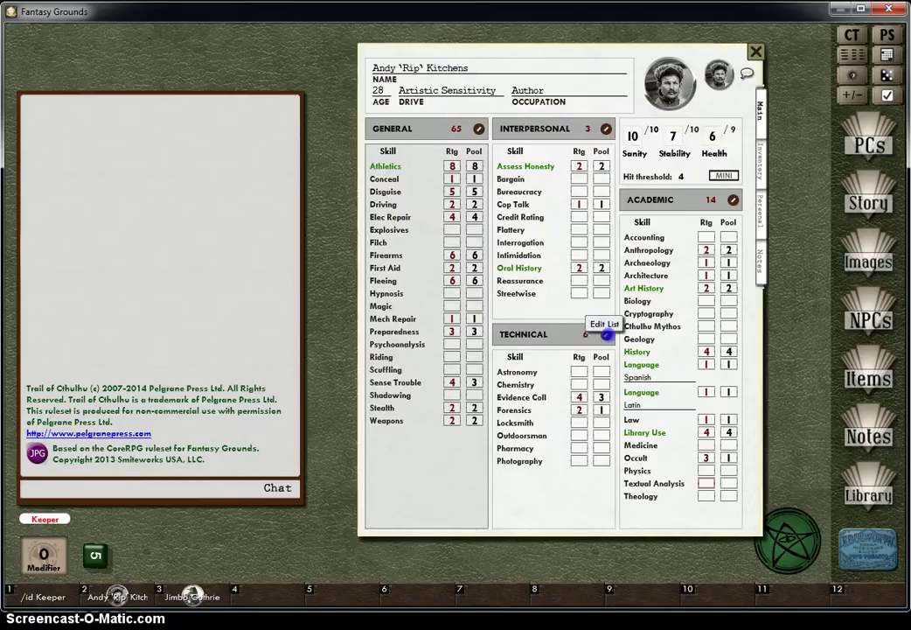
# Add an Art skill with the specialty Writing to the Technical list and mark it as occupational.
pyautogui.click(605, 334)
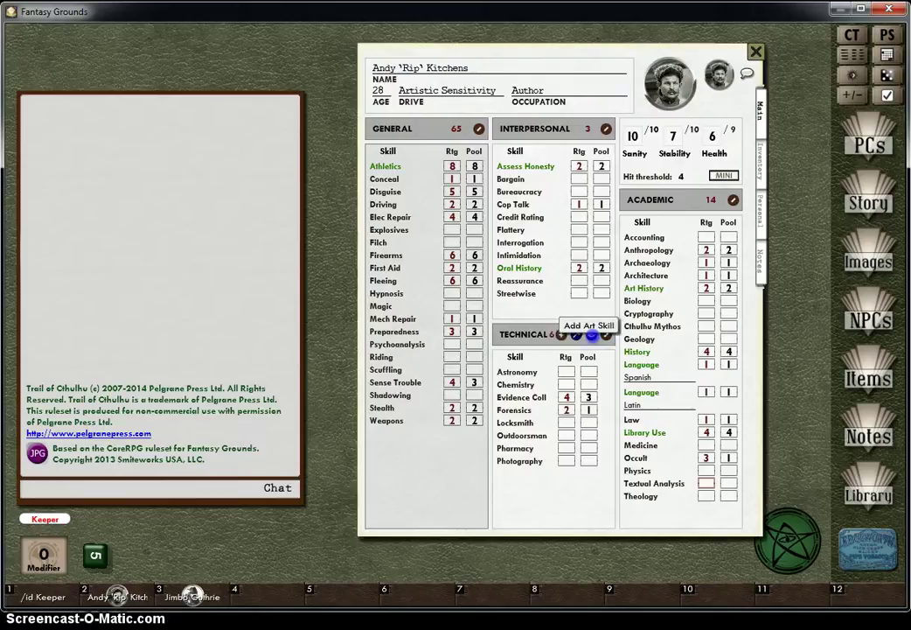
pyautogui.click(592, 334)
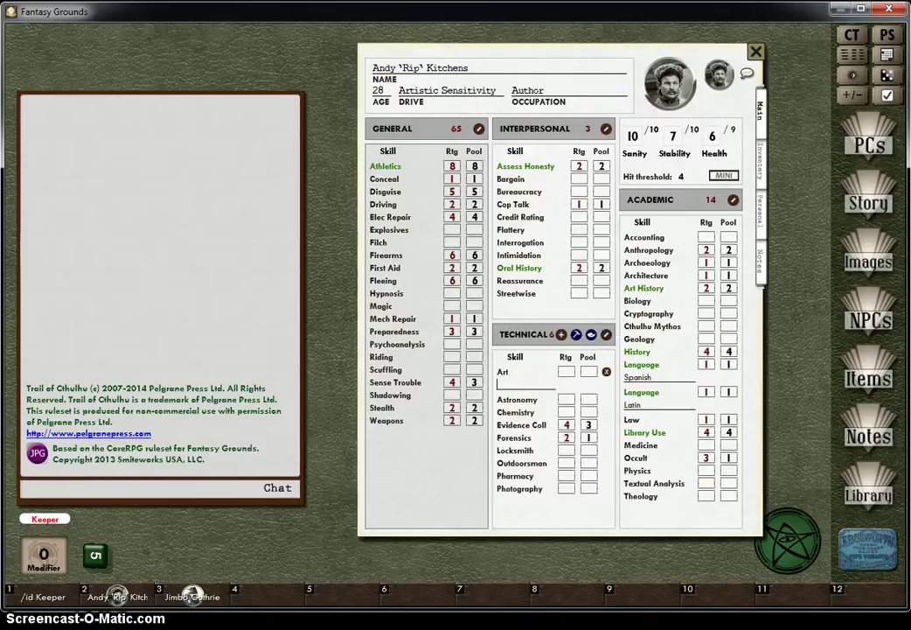
pyautogui.click(606, 334)
pyautogui.click(516, 386)
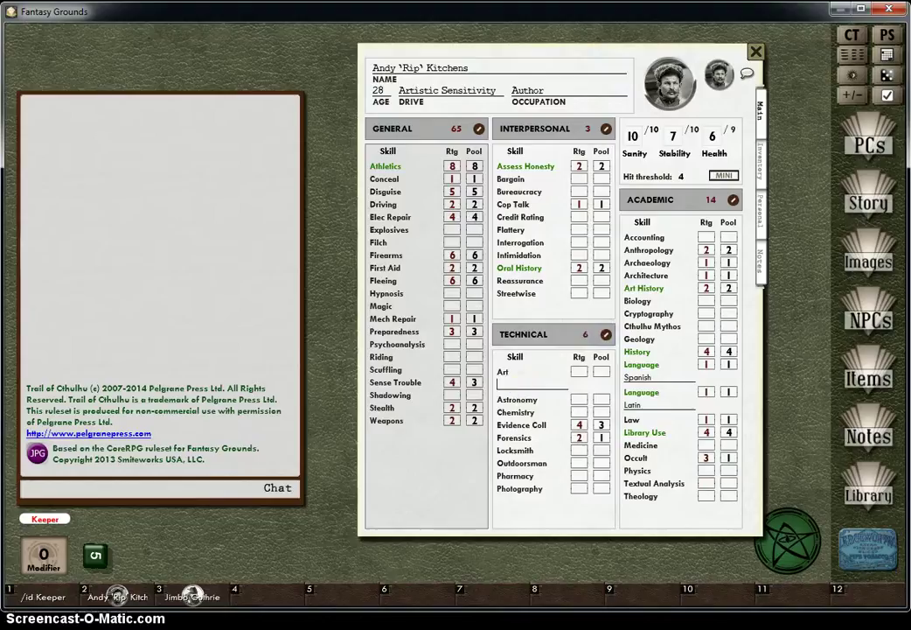
pyautogui.write('Writing')
pyautogui.rightClick(502, 372)
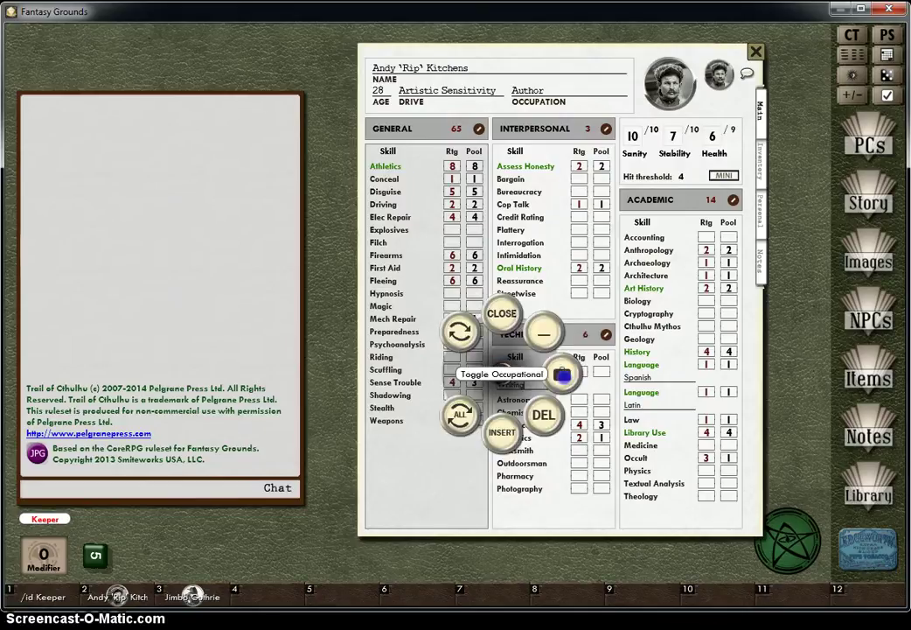
pyautogui.click(562, 375)
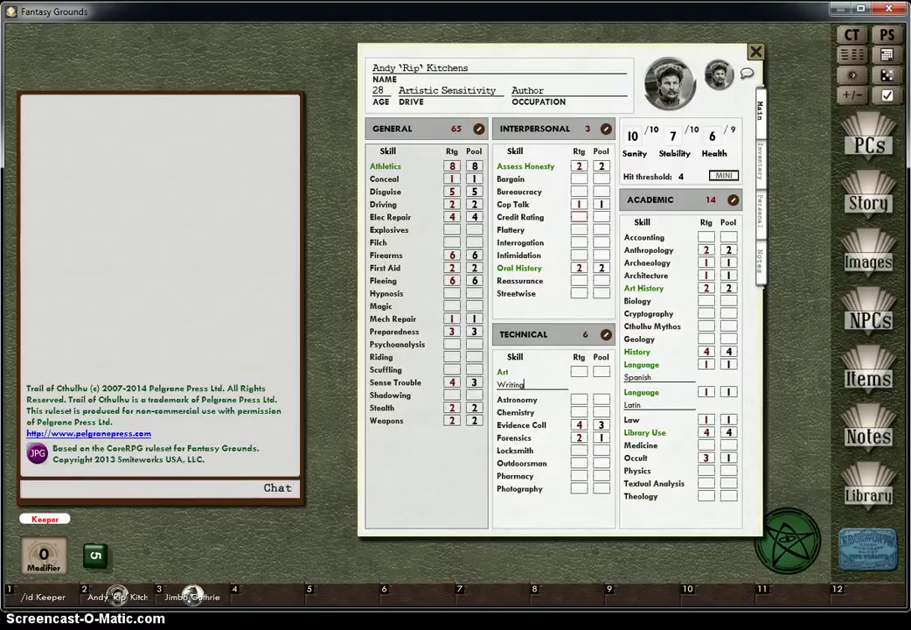
# Set the Credit Rating skill's rating to 1 and make that the base Credit Rating.
pyautogui.press('ctrl')
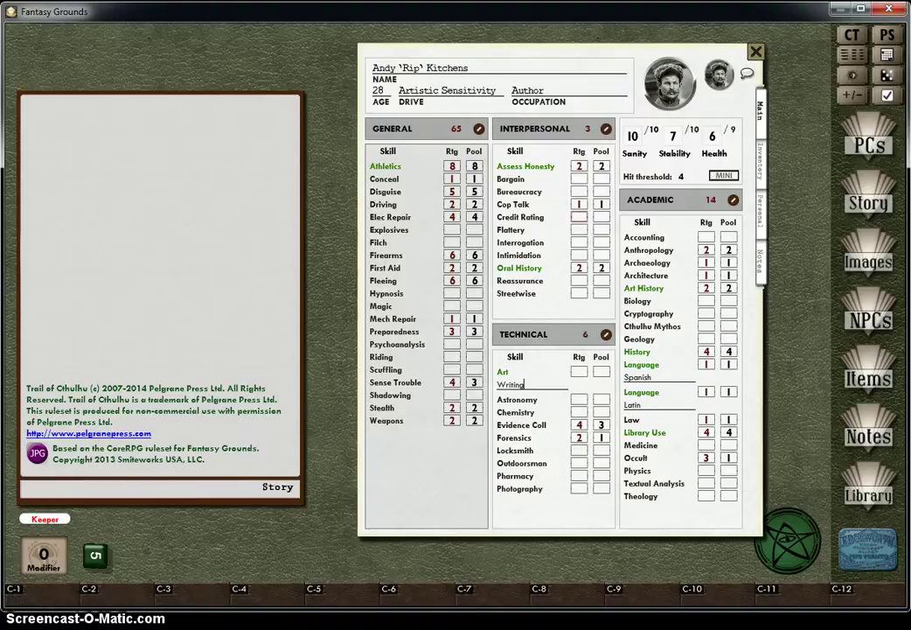
pyautogui.scroll(2, 579, 216)
pyautogui.scroll(-1, 578, 217)
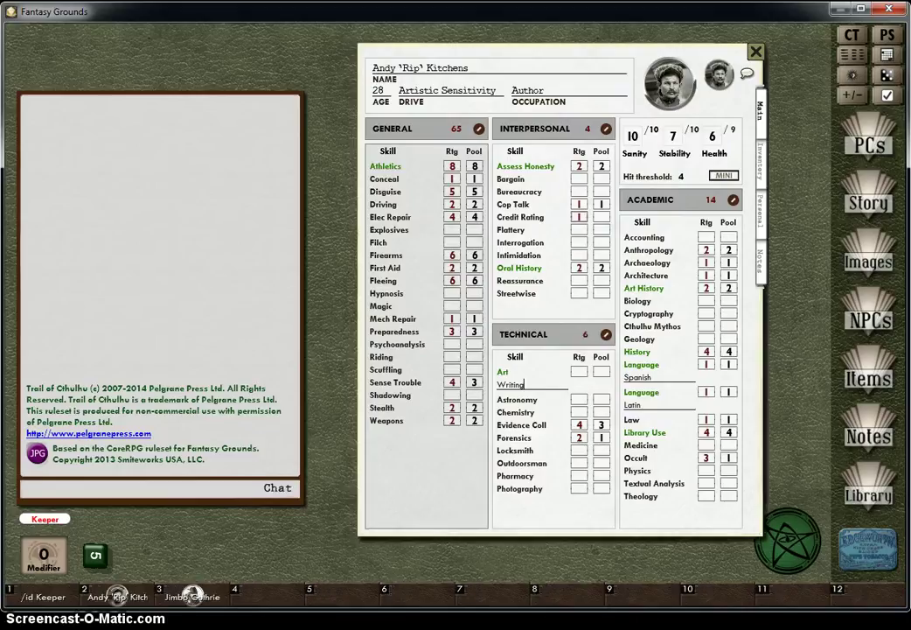
pyautogui.rightClick(580, 216)
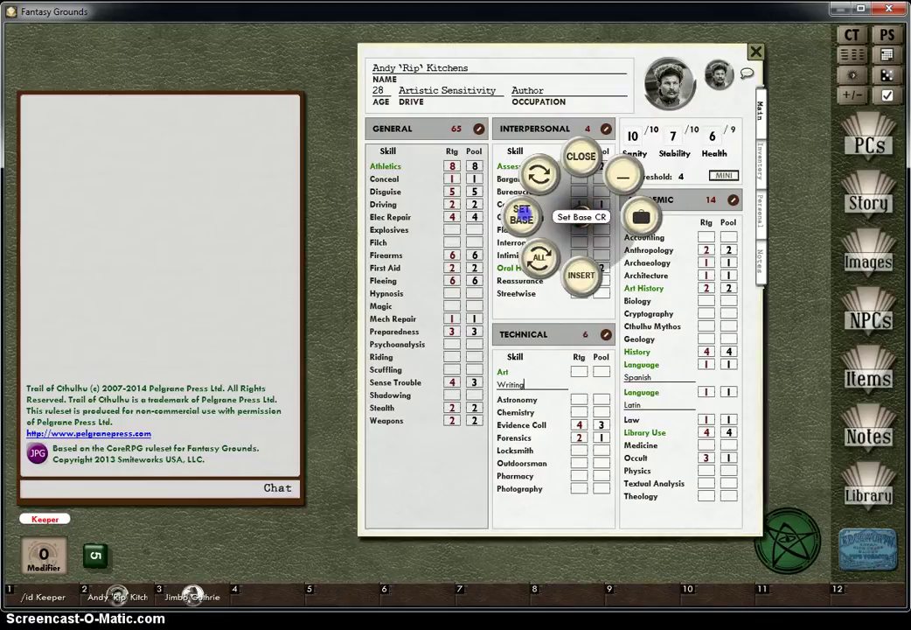
pyautogui.click(521, 214)
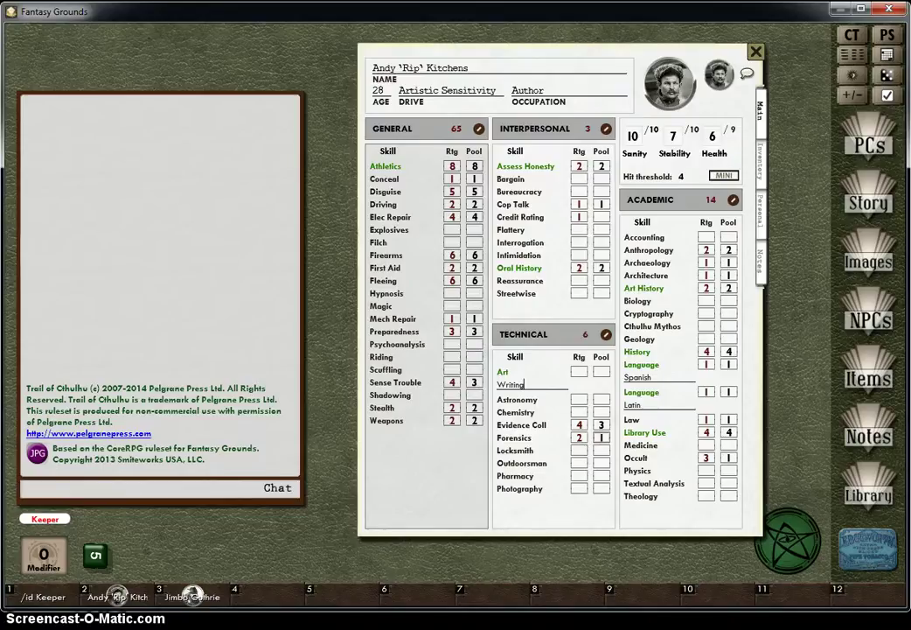
# Spend one point from the Forensics pool and one from the Weapons pool, using the Weapons point as a +1 roll modifier.
pyautogui.scroll(-1, 602, 437)
pyautogui.press('alt')
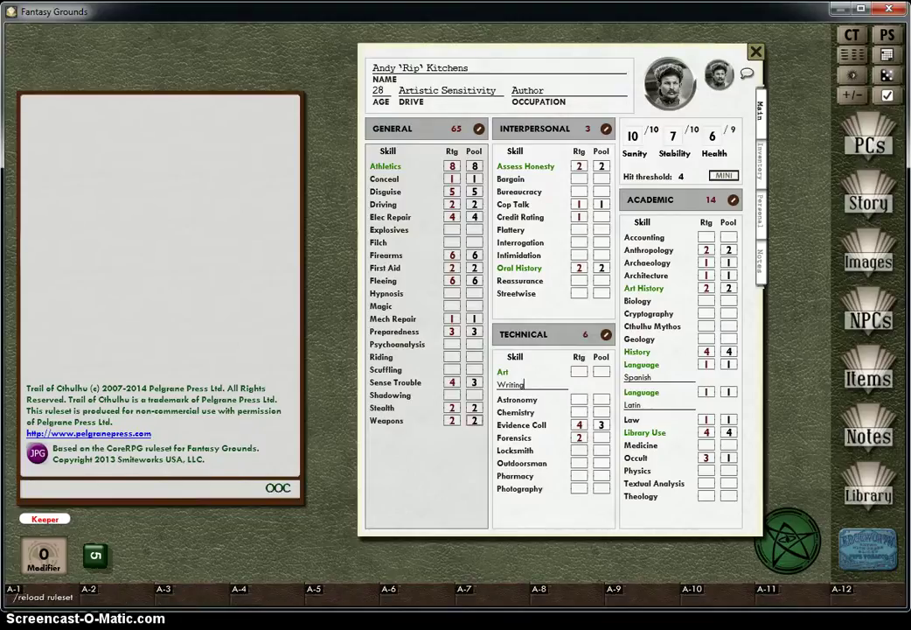
pyautogui.doubleClick(473, 420)
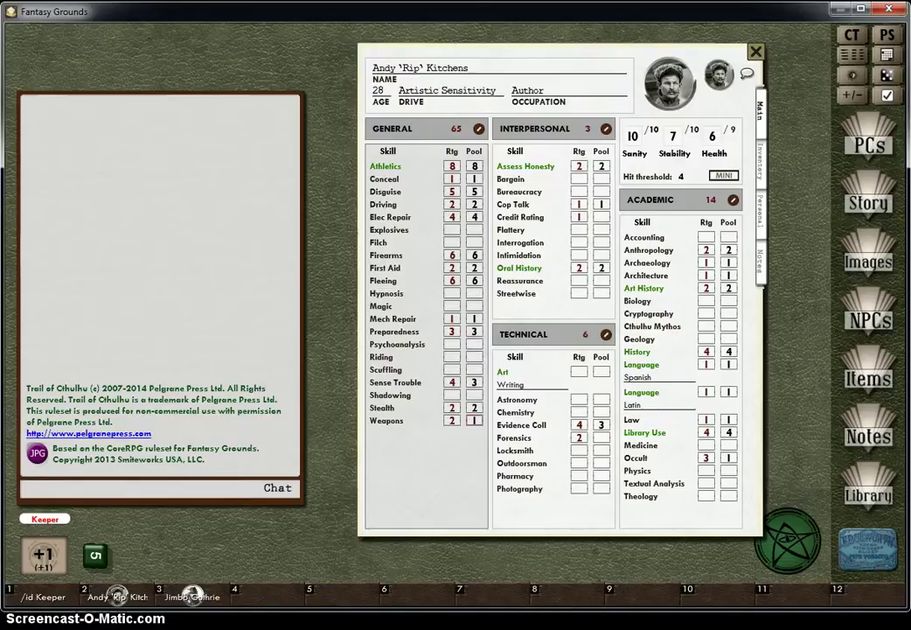
# Roll the Weapons skill once with the +1 modifier and once without it.
pyautogui.doubleClick(474, 420)
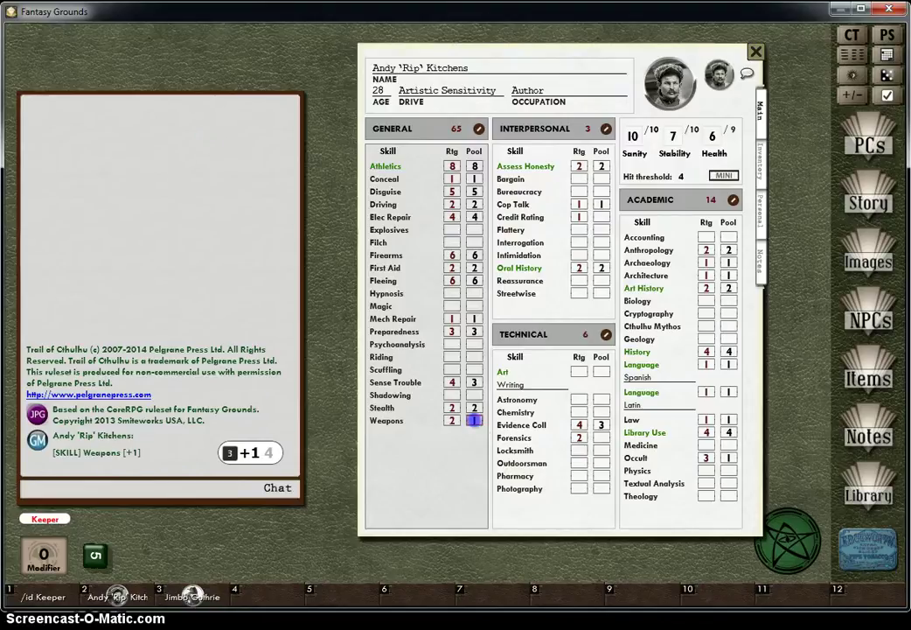
pyautogui.moveTo(474, 420); pyautogui.dragTo(262, 453)
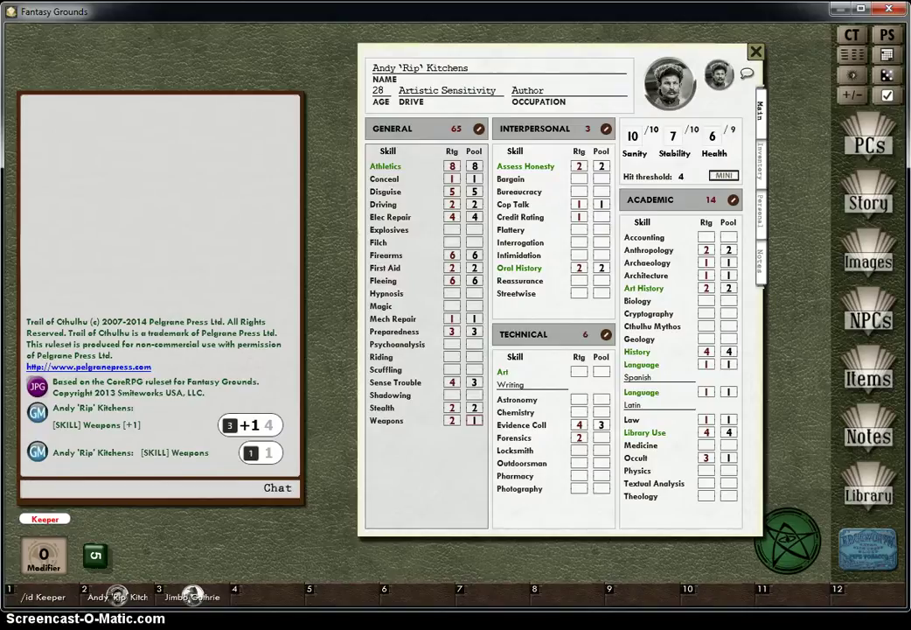
# Add both player characters to the Combat Tracker and close the tracker.
pyautogui.click(852, 35)
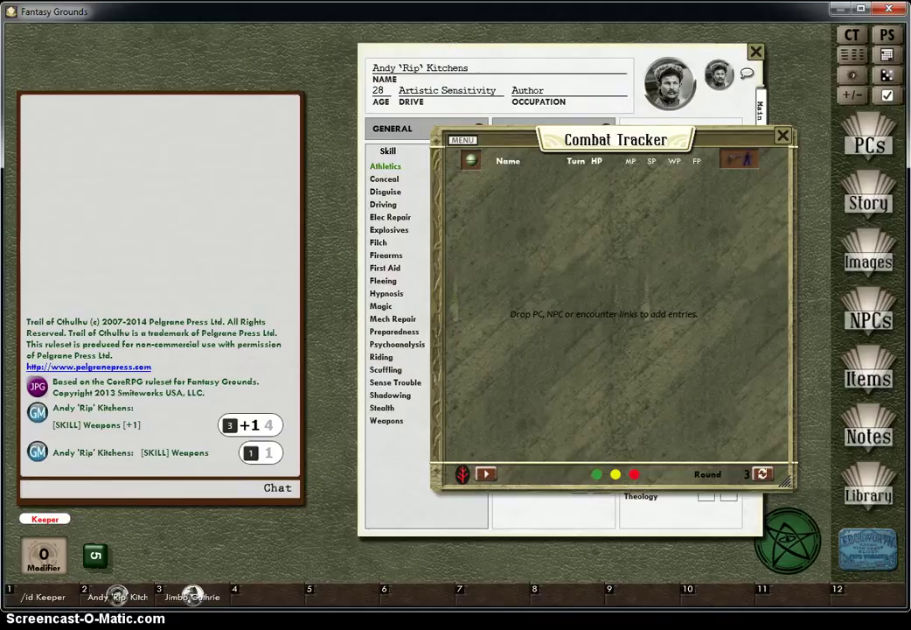
pyautogui.moveTo(117, 596); pyautogui.dragTo(584, 266)
pyautogui.moveTo(192, 595); pyautogui.dragTo(508, 281)
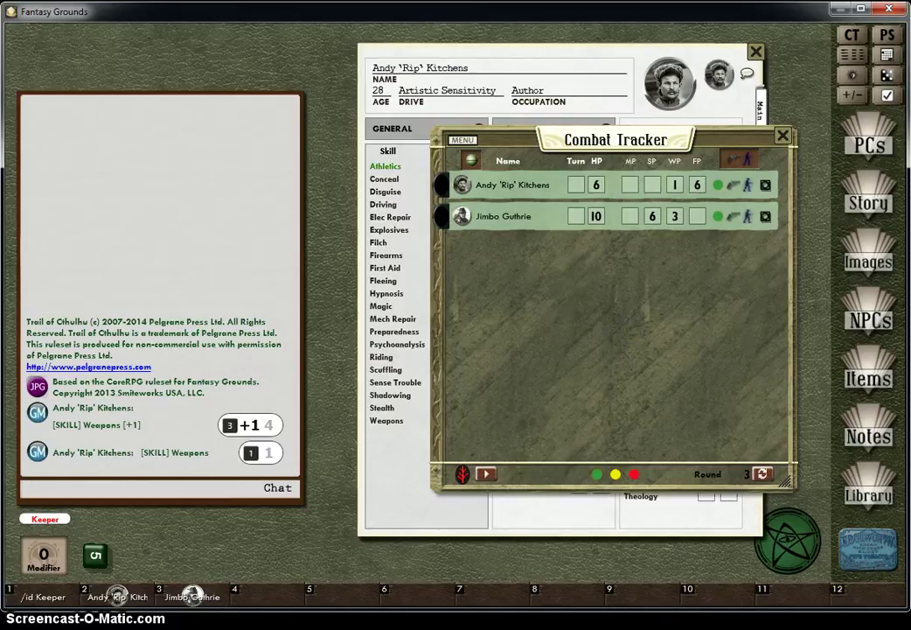
pyautogui.click(782, 136)
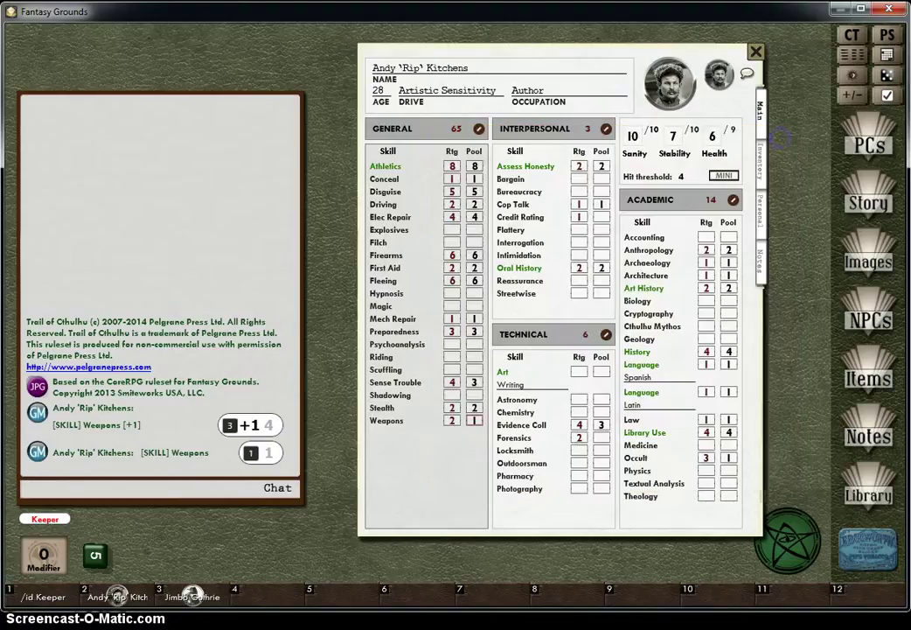
# Add both player characters to the Party Sheet and widen its window slightly.
pyautogui.click(887, 35)
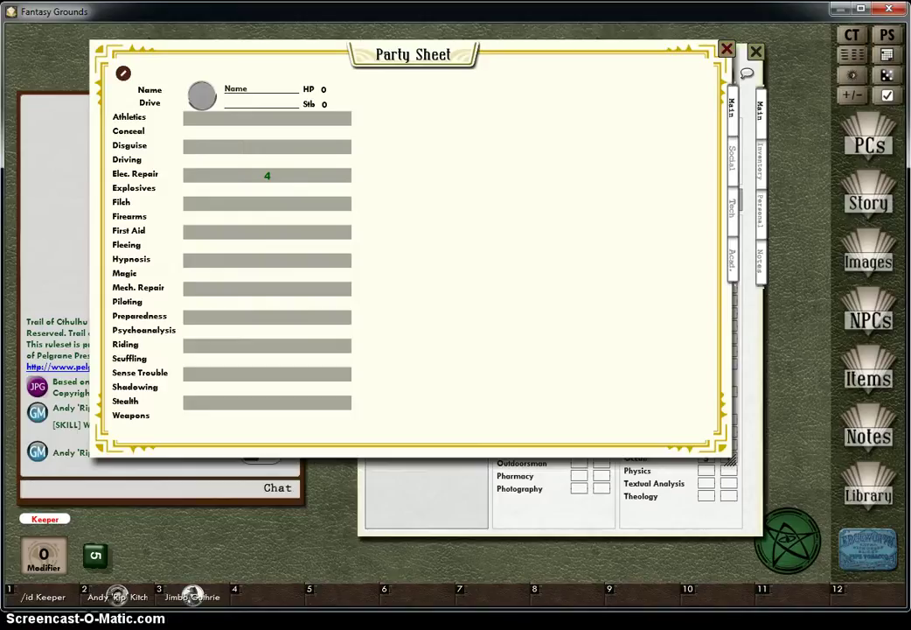
pyautogui.moveTo(116, 596); pyautogui.dragTo(451, 219)
pyautogui.moveTo(396, 466); pyautogui.dragTo(636, 198)
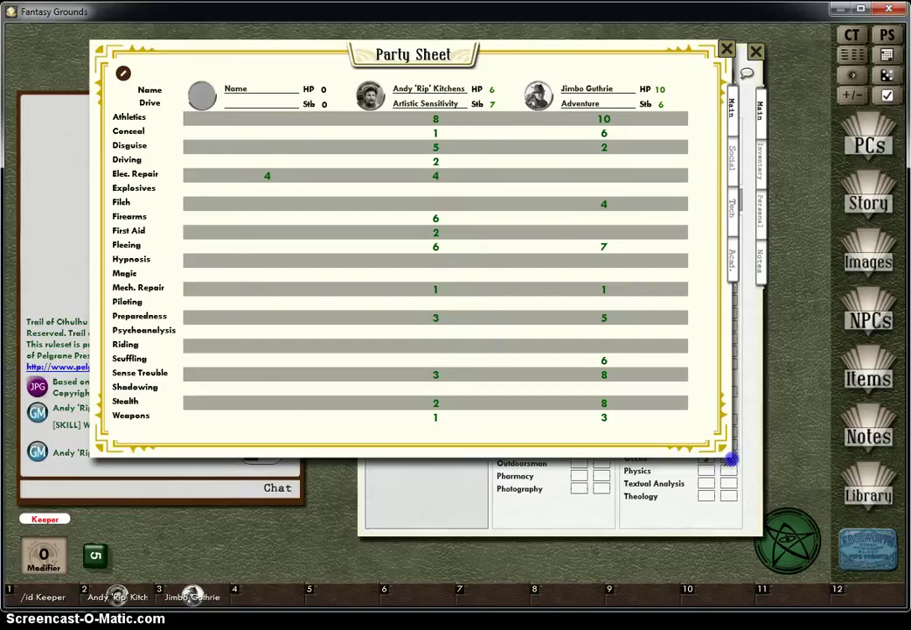
pyautogui.moveTo(731, 458); pyautogui.dragTo(753, 461)
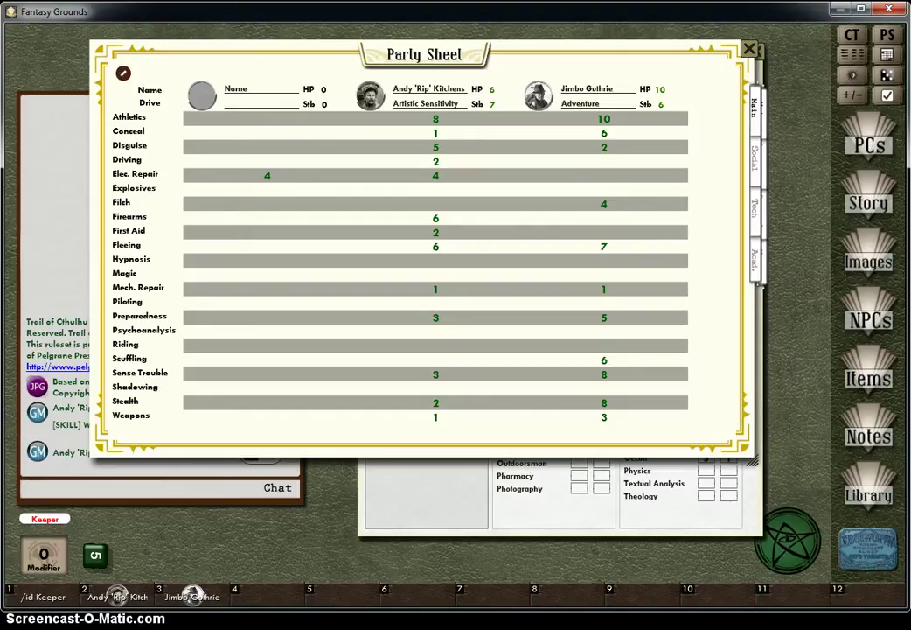
# Review the party's Academic and Technical skills on the Party Sheet and reposition its window.
pyautogui.click(753, 254)
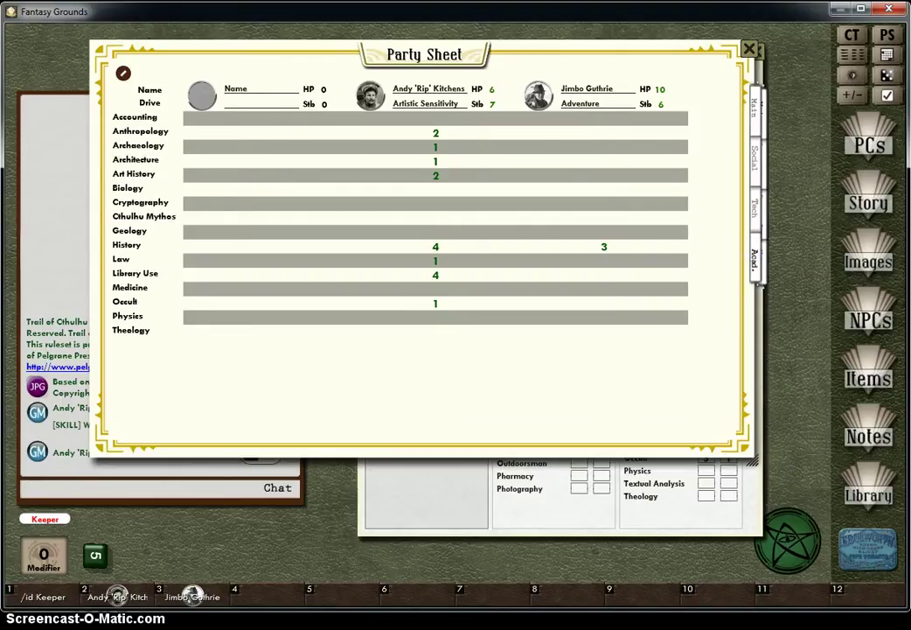
pyautogui.click(752, 207)
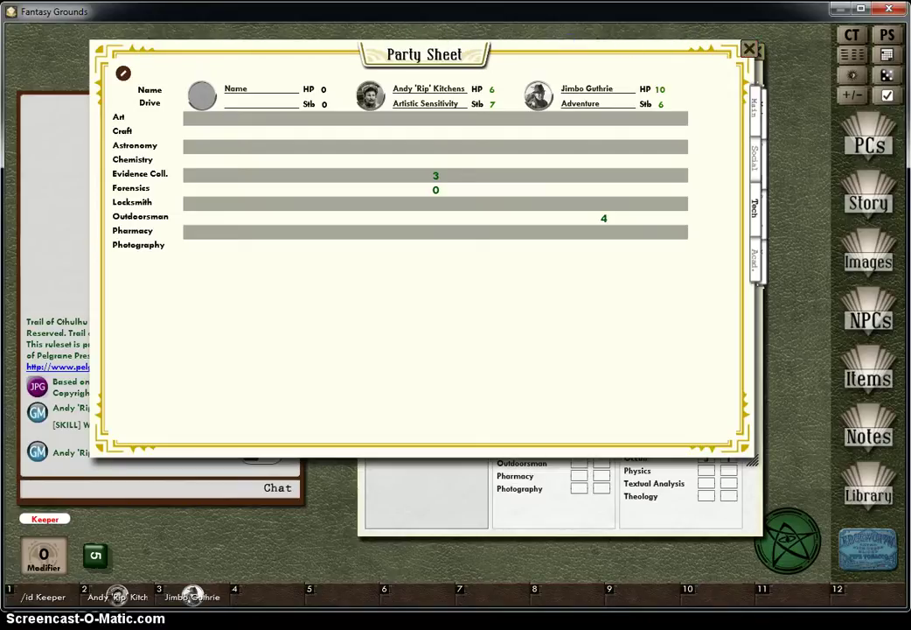
pyautogui.moveTo(411, 53); pyautogui.dragTo(460, 44)
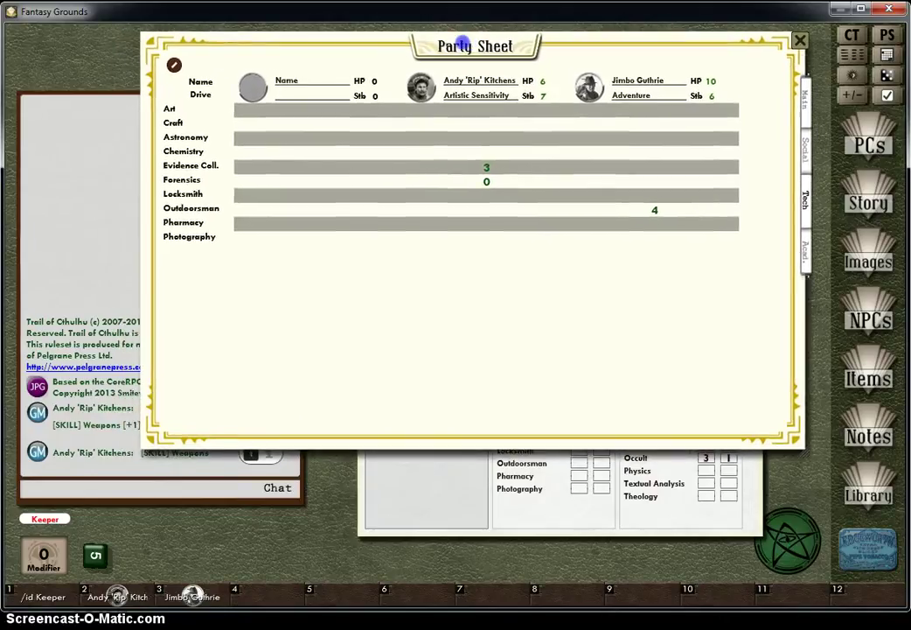